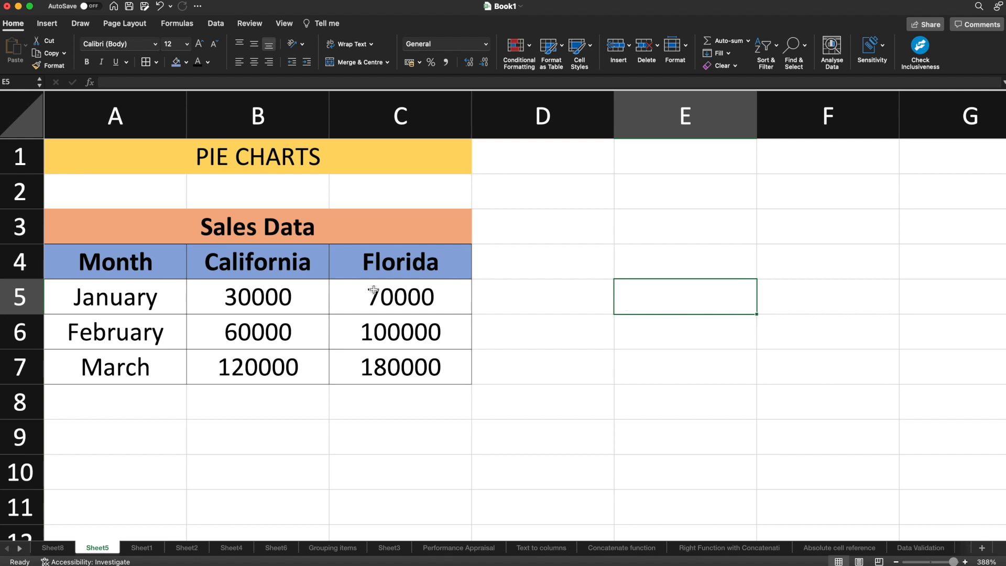
Insert a 2-D pie chart from the month and sales data in A4:C7.
drag(118, 261, 377, 377)
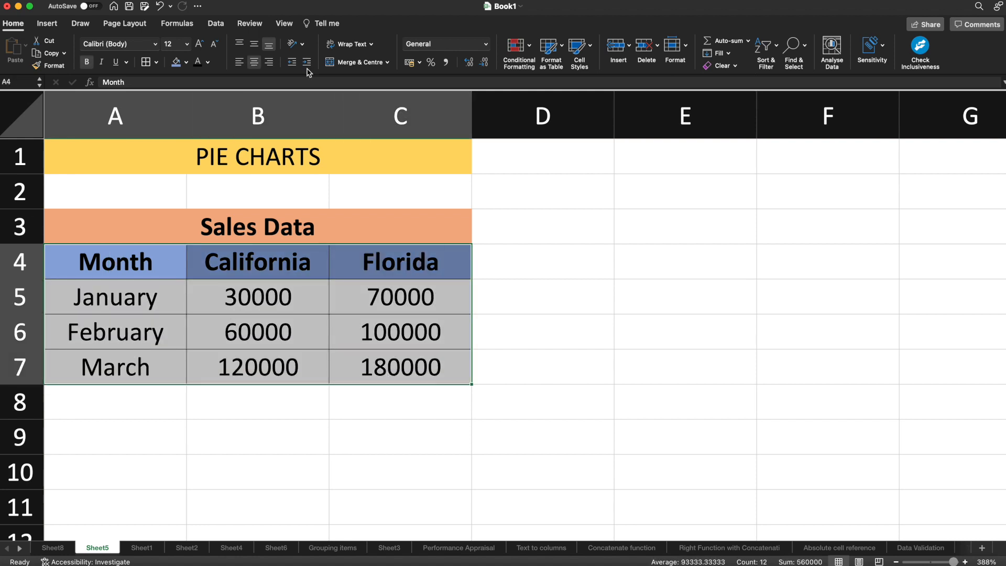
click(51, 30)
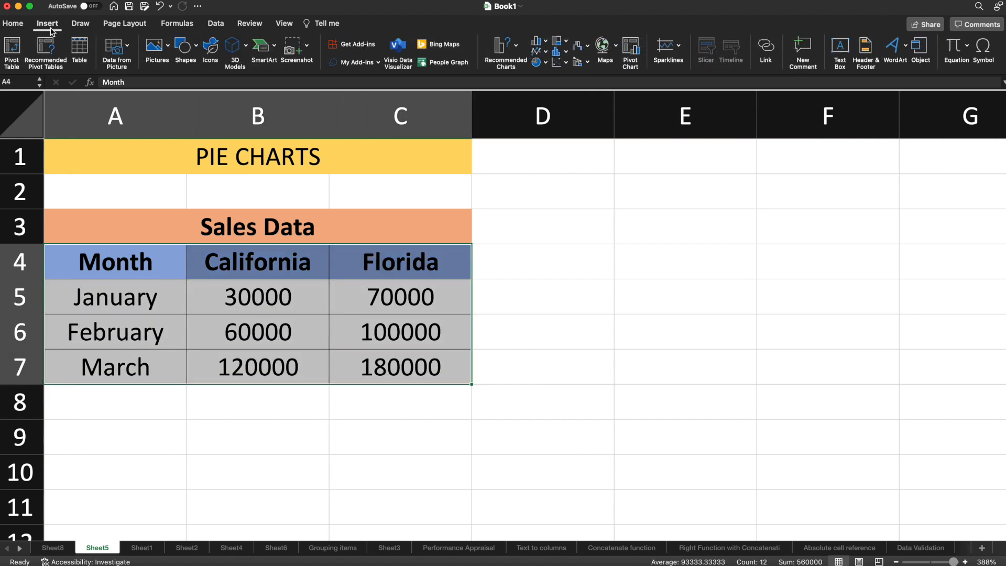
click(545, 64)
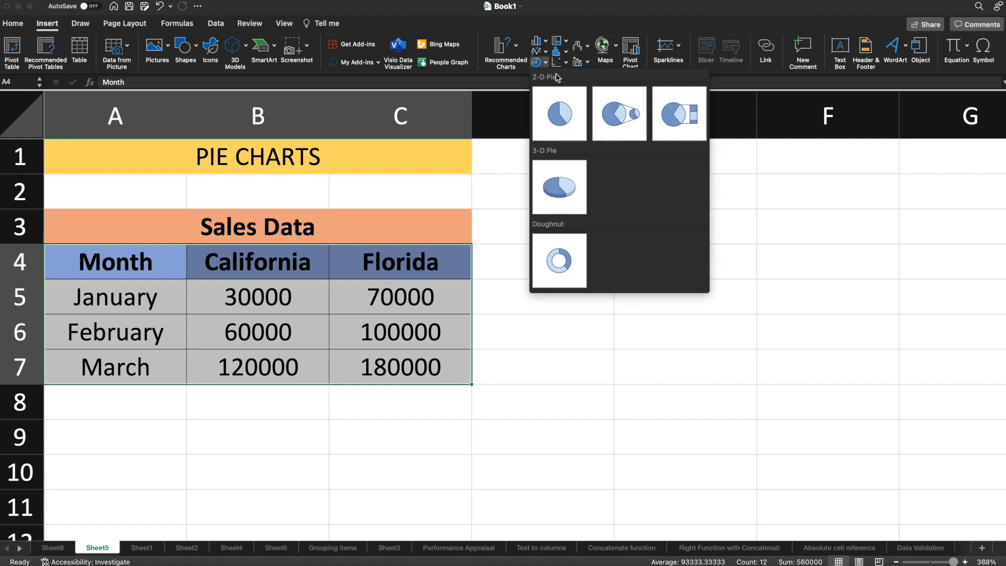
click(559, 109)
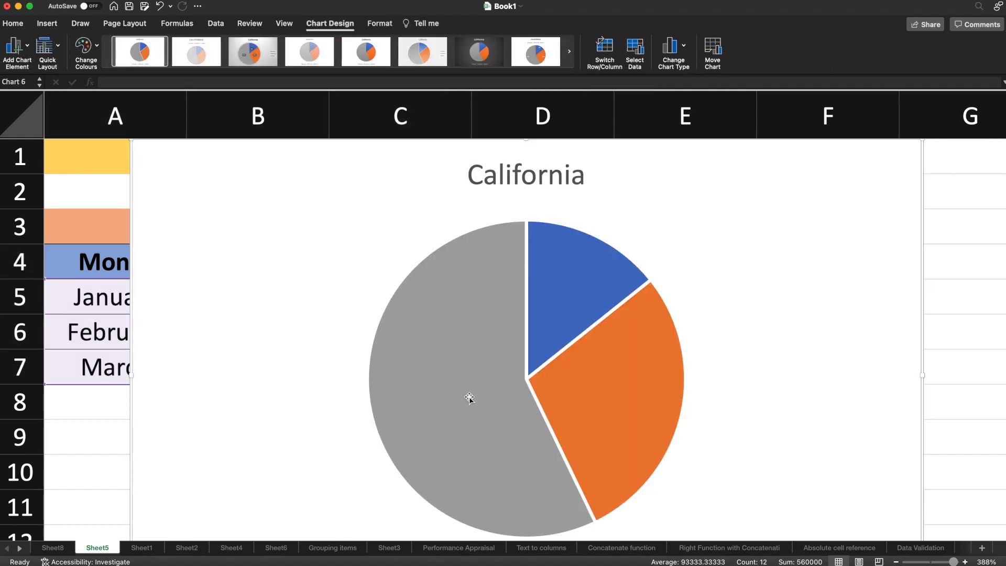
Shrink the California pie chart and place it beside the Sales Data table.
drag(132, 140, 386, 304)
drag(449, 321, 585, 255)
drag(453, 196, 576, 220)
drag(611, 279, 522, 210)
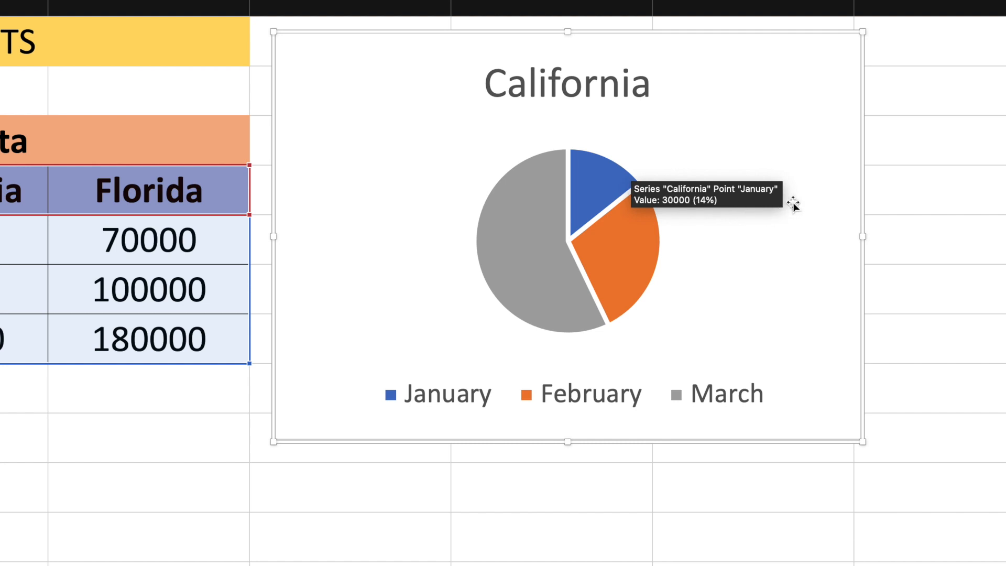
mouse_move(588, 186)
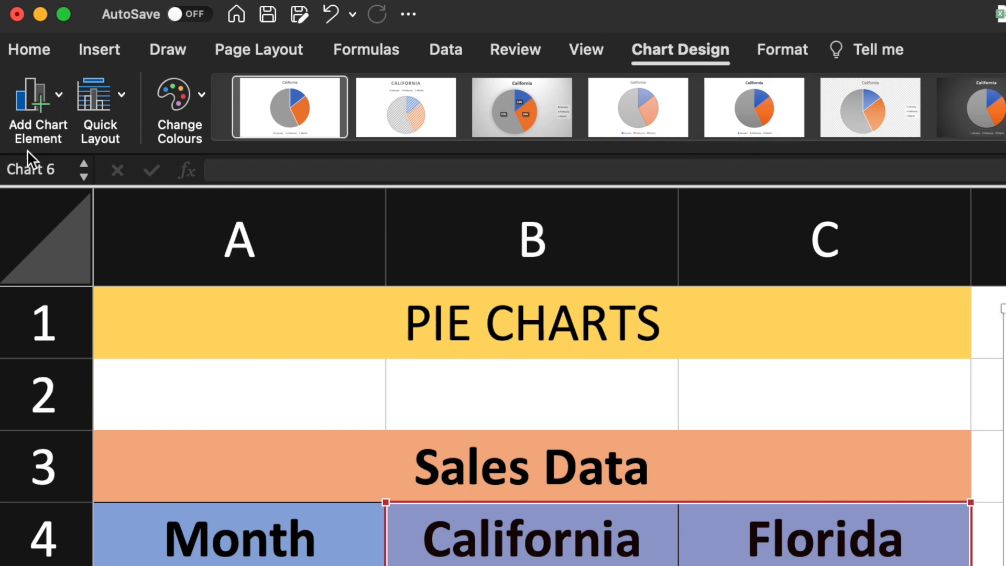
Add value data labels at the inside end of the pie slices.
click(54, 89)
mouse_move(114, 155)
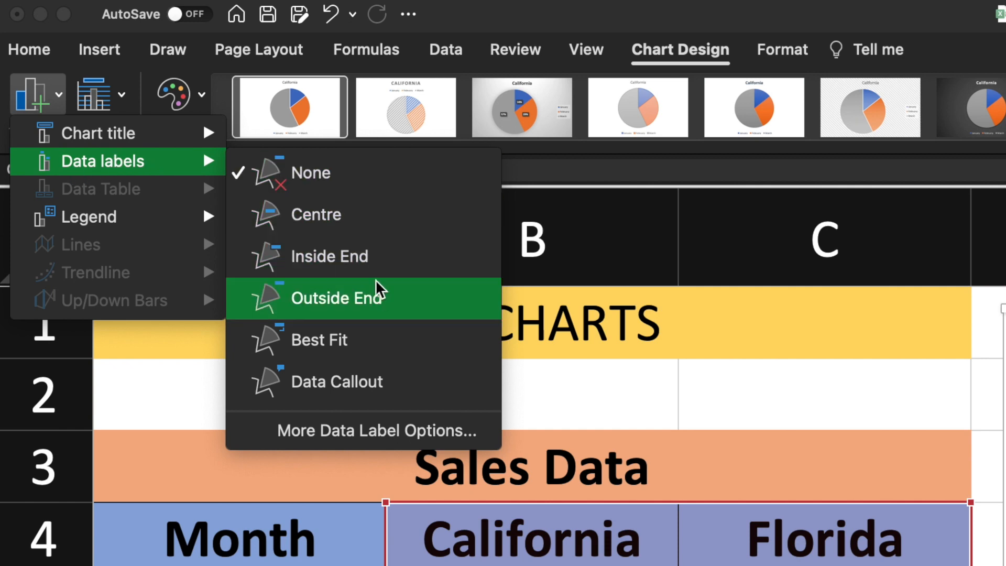
click(363, 259)
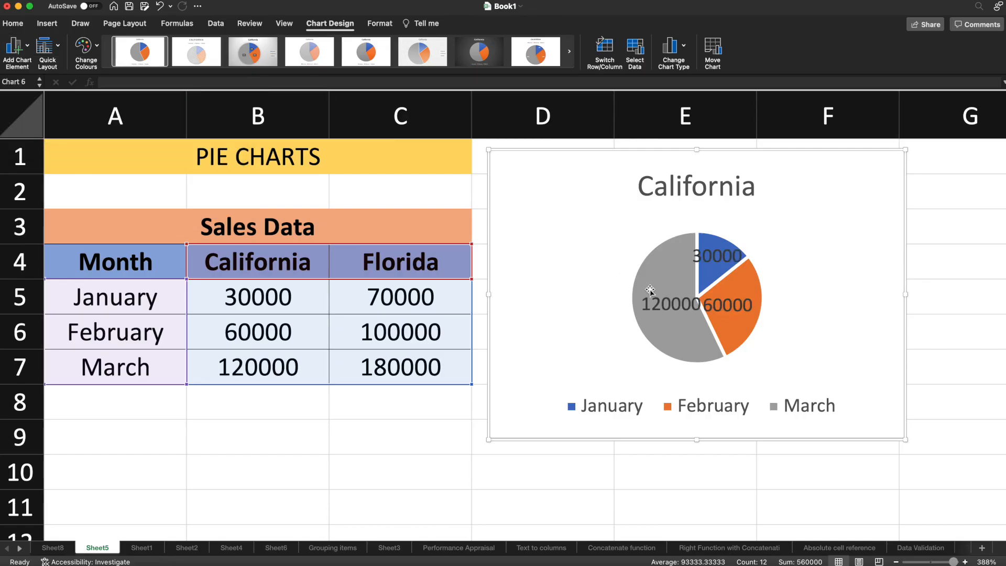
click(702, 284)
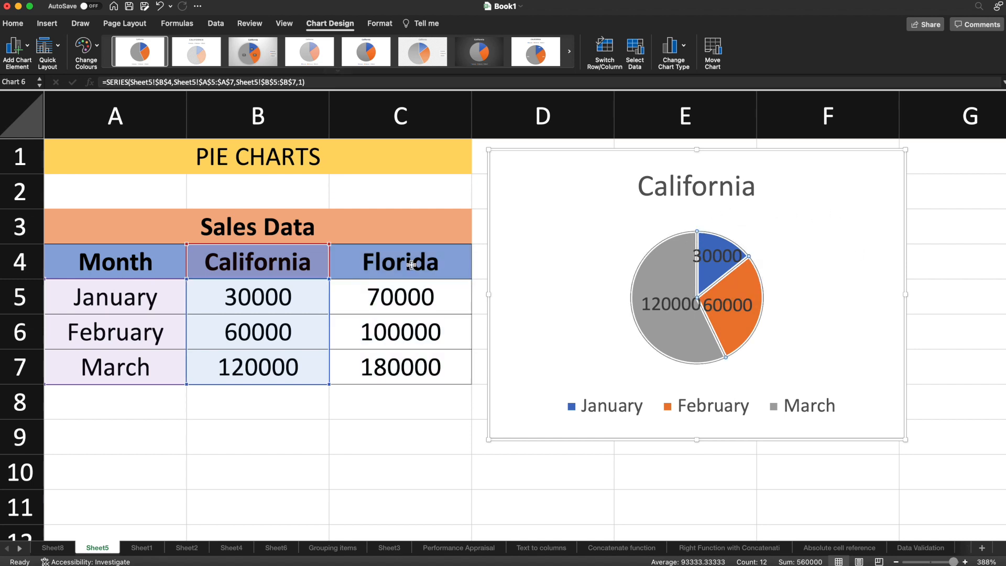
Move the 30000, 60000 and 120000 labels to Outside End, then Best Fit, and select the 30000 label.
click(29, 51)
mouse_move(89, 81)
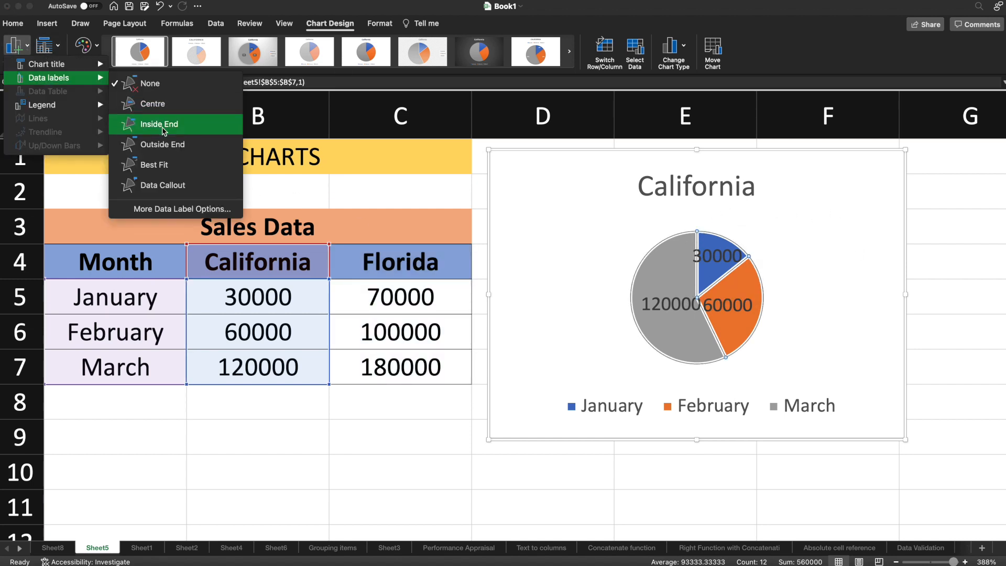
click(165, 147)
click(18, 48)
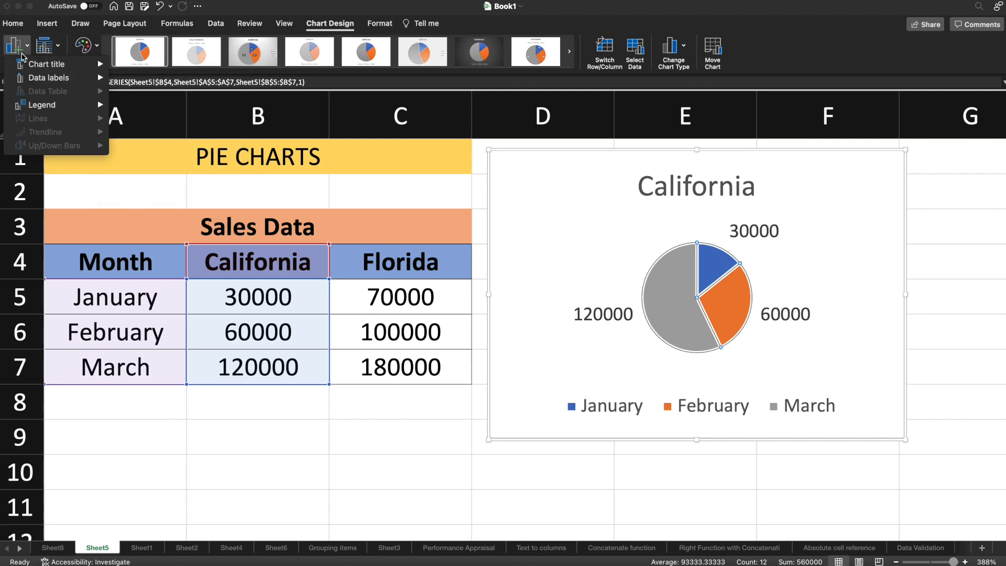
mouse_move(87, 78)
click(154, 164)
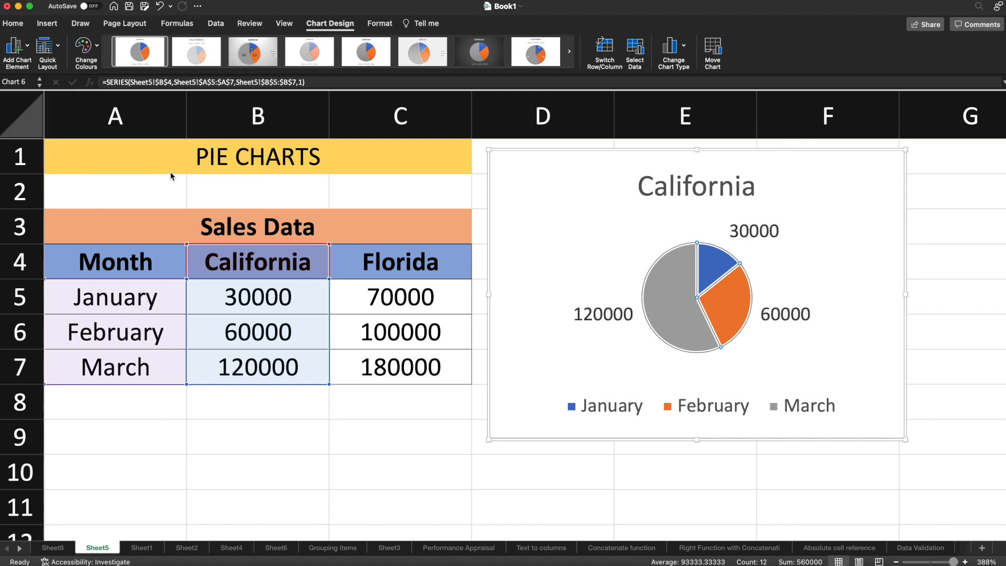
click(768, 326)
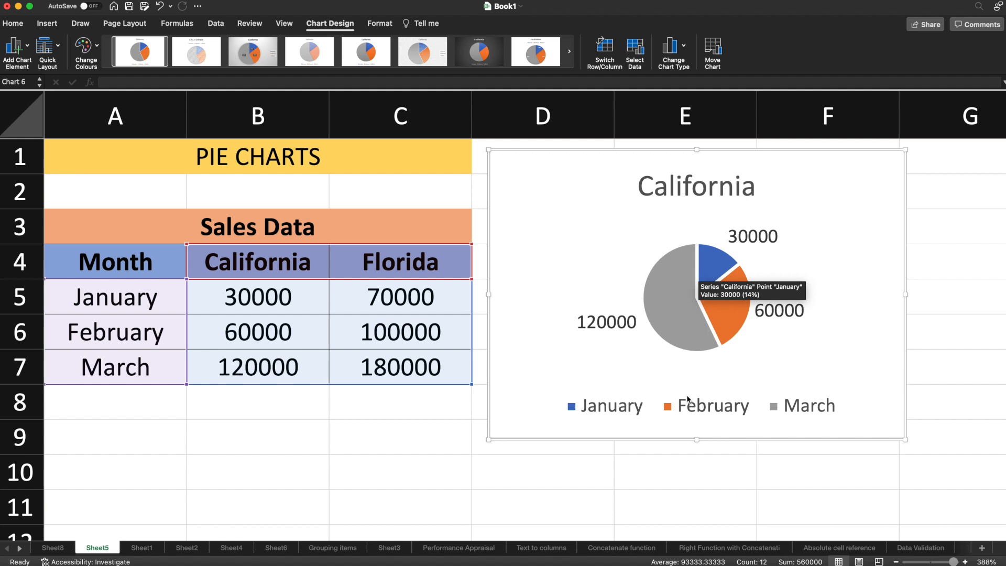
click(782, 245)
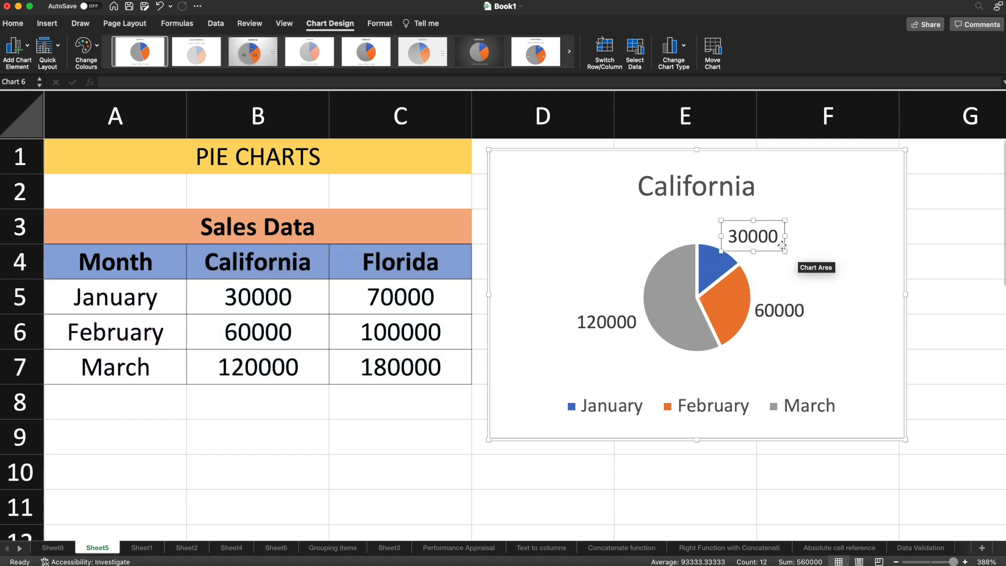
Show category name and percentage instead of value in the data labels (January 14%, February 29%, March 57%).
double_click(782, 245)
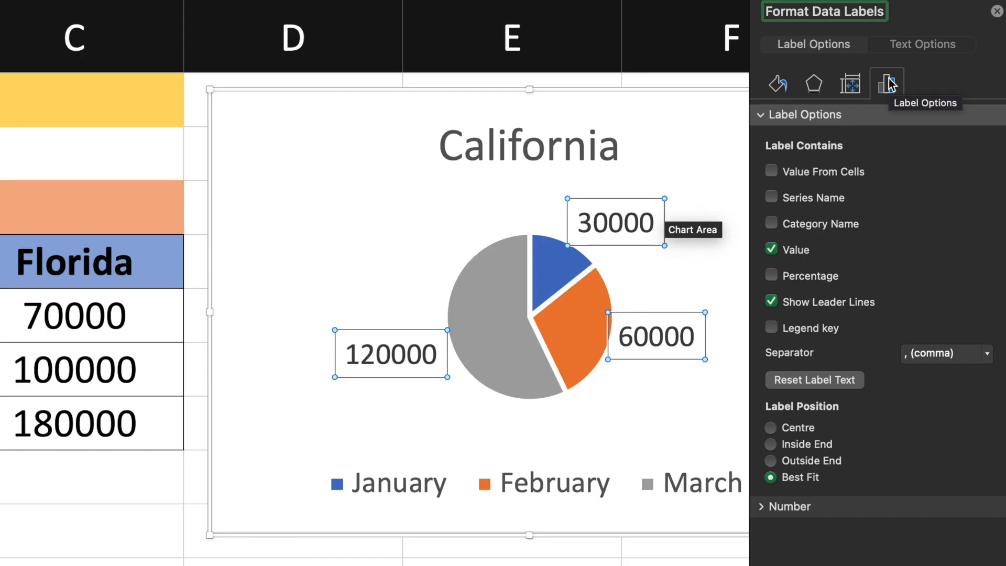
click(772, 276)
click(773, 249)
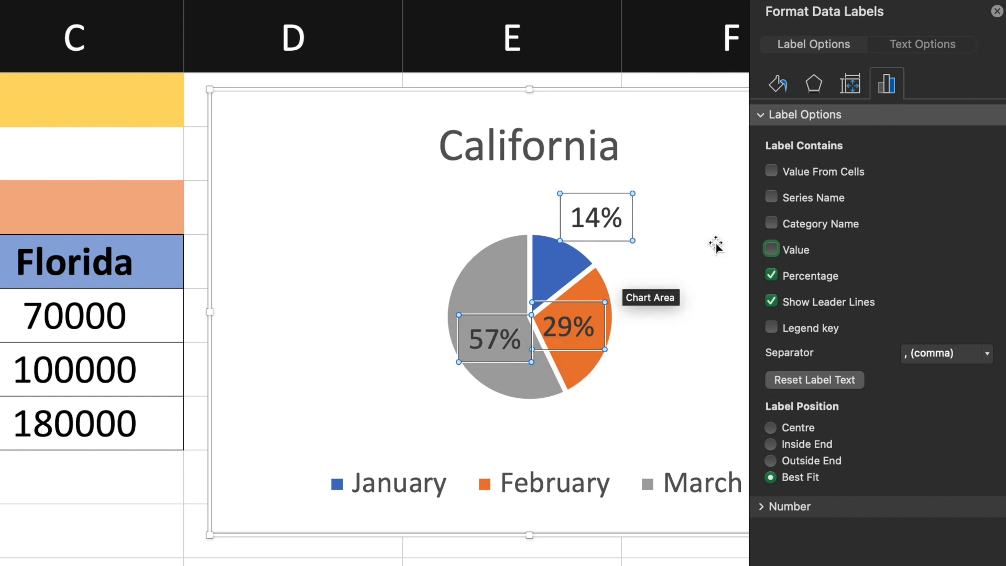
click(771, 225)
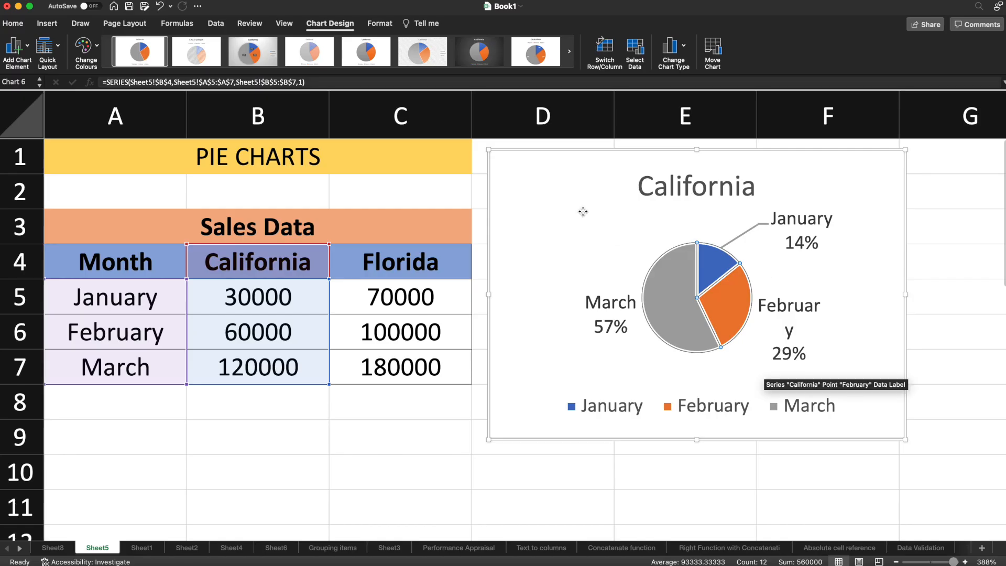
Change the California chart's type from 2-D Pie to 3-D Pie.
click(584, 213)
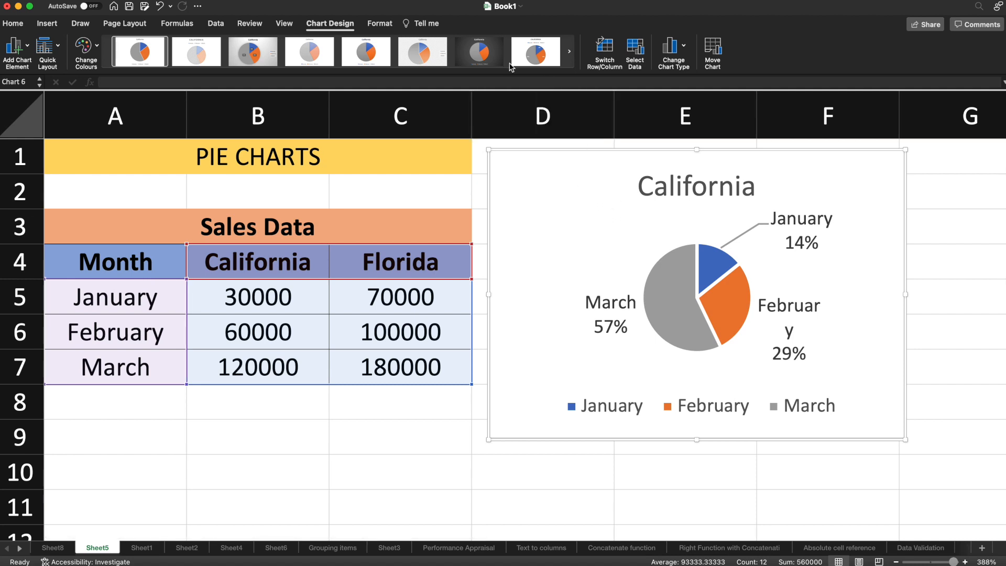
click(686, 60)
mouse_move(692, 95)
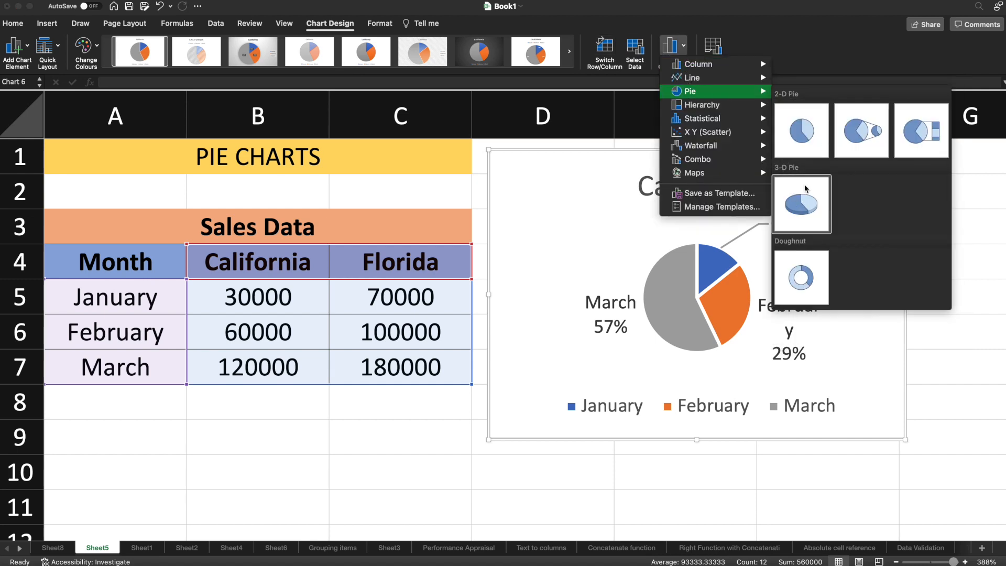
click(805, 207)
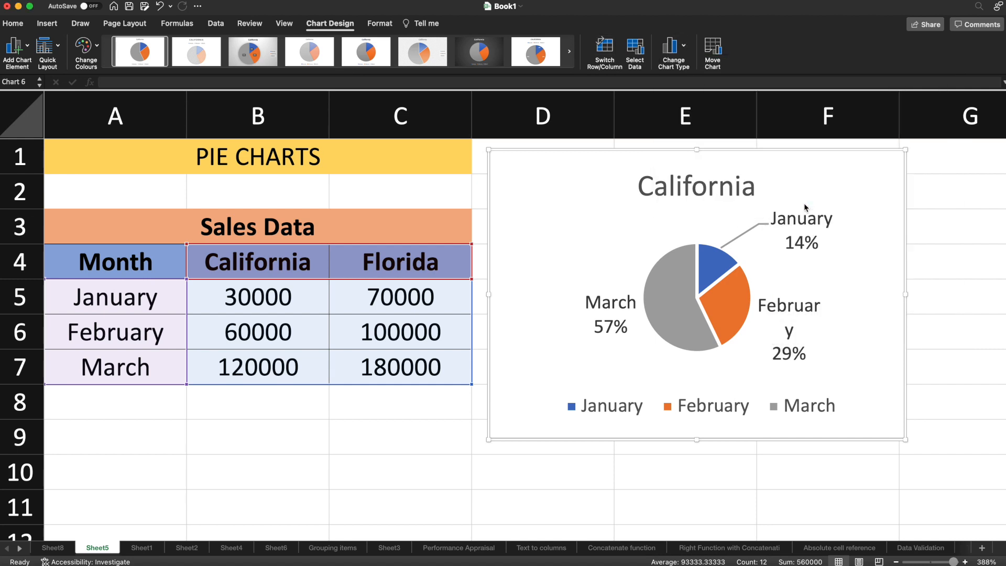
double_click(690, 271)
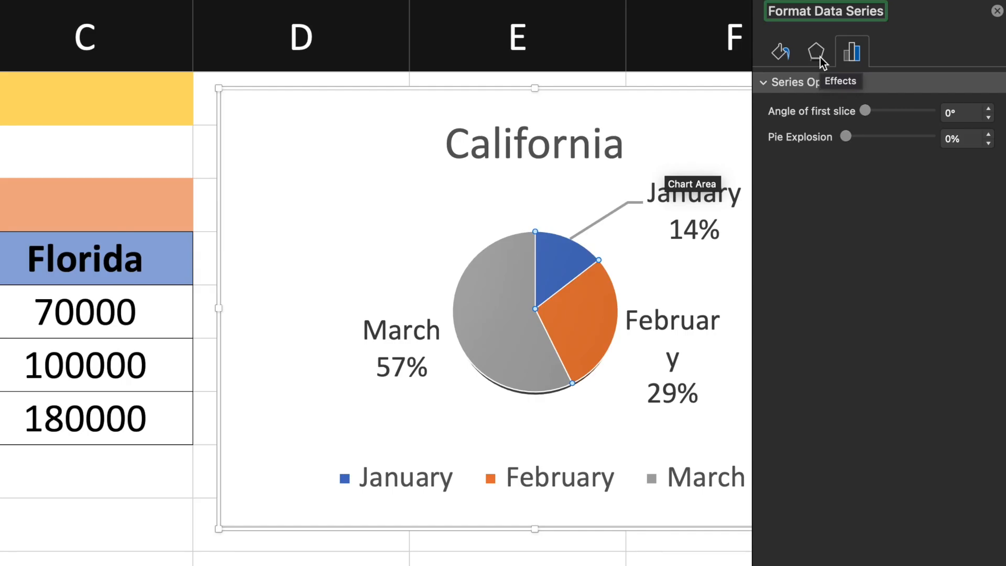
click(884, 129)
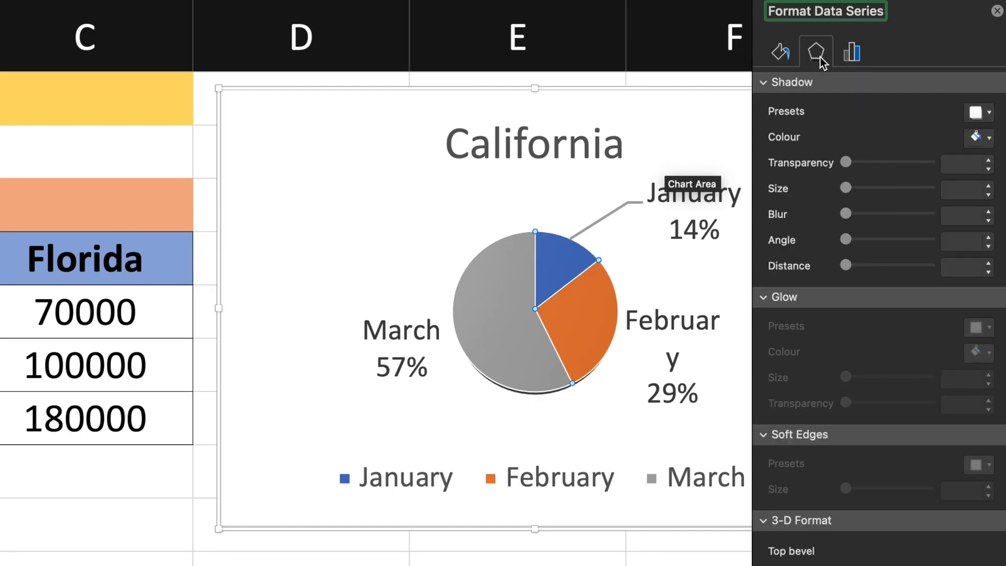
scroll(862, 248, down, 5)
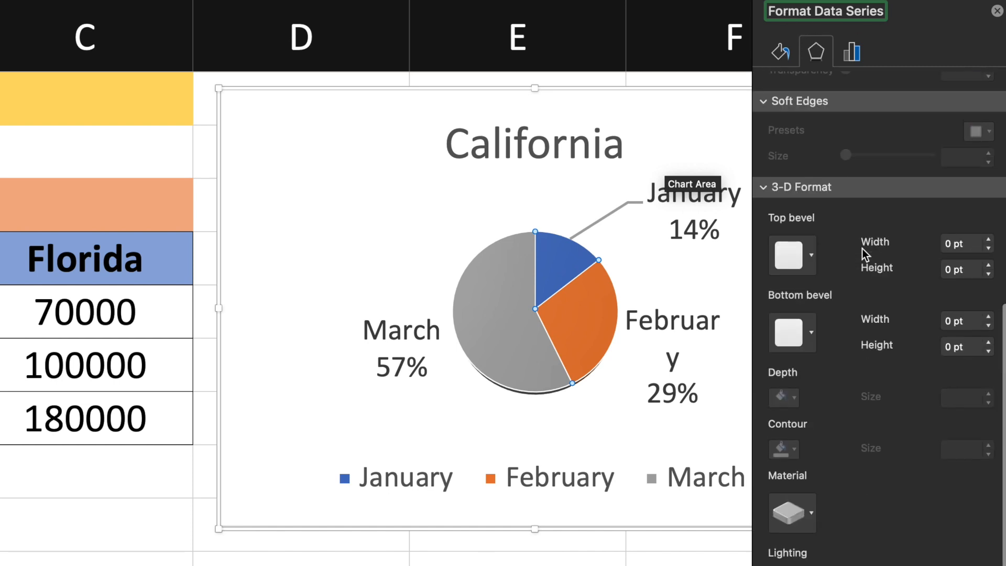
scroll(864, 251, up, 5)
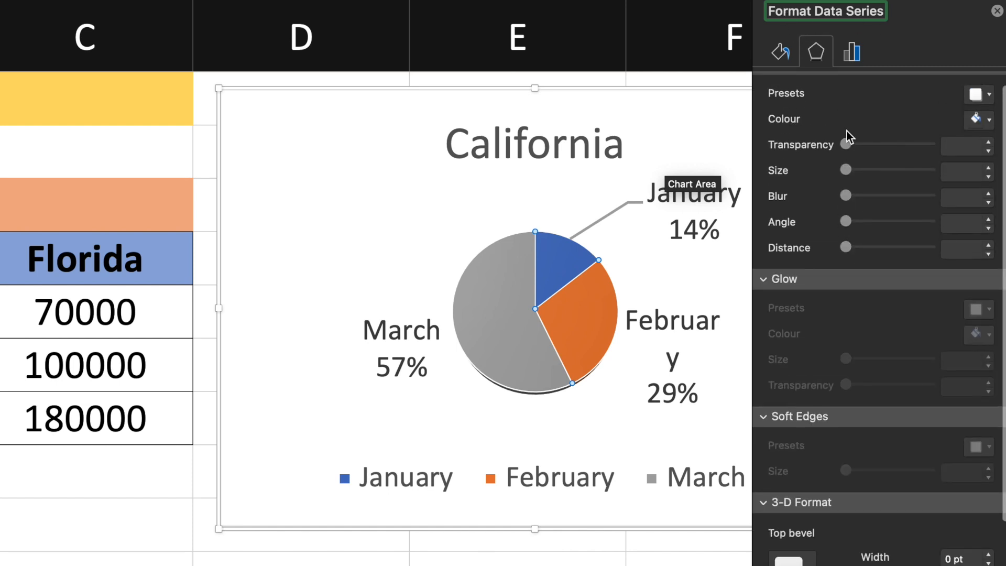
scroll(847, 137, down, 3)
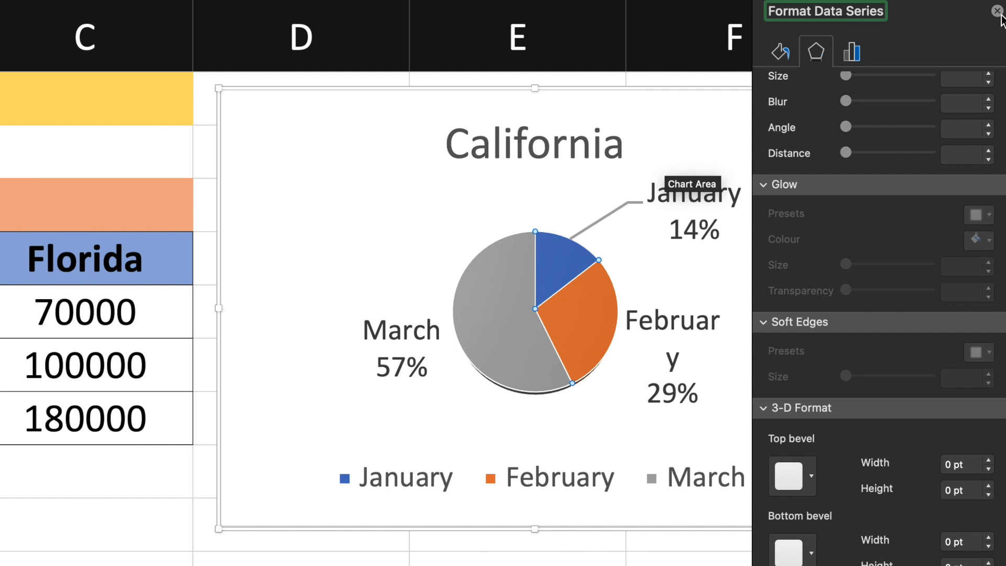
click(997, 11)
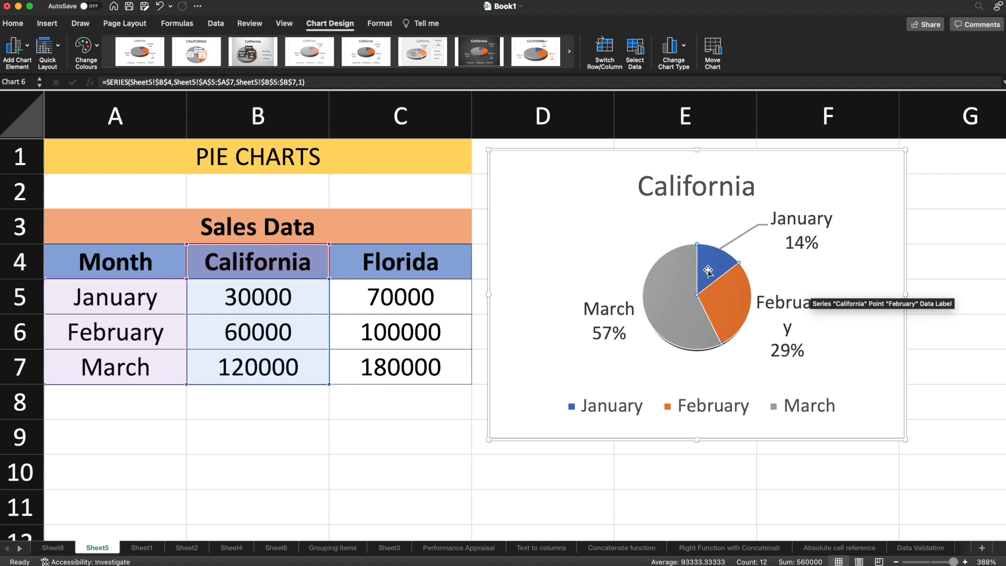
Drag the January slice outward to explode it from the 3-D pie.
drag(709, 268, 714, 257)
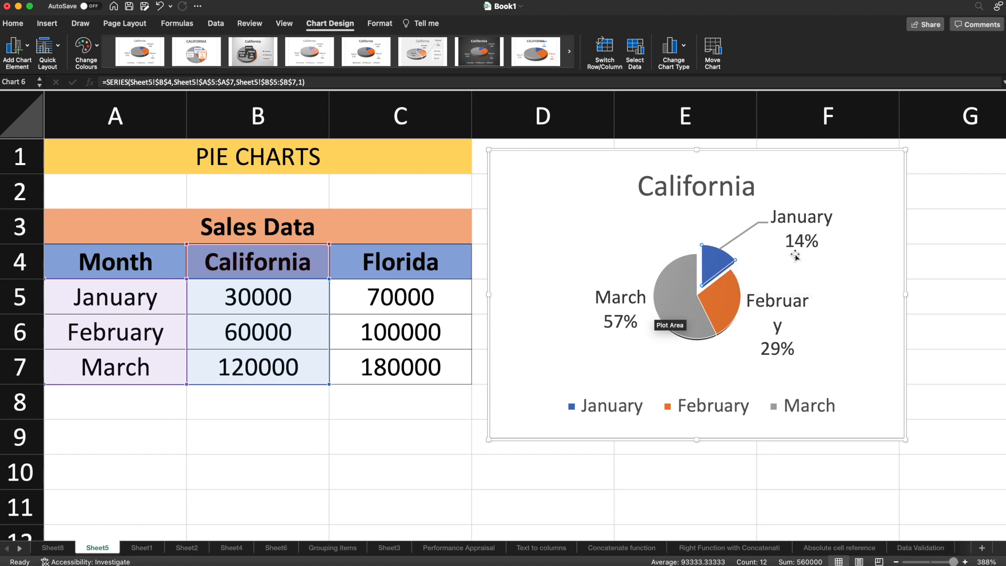
click(867, 307)
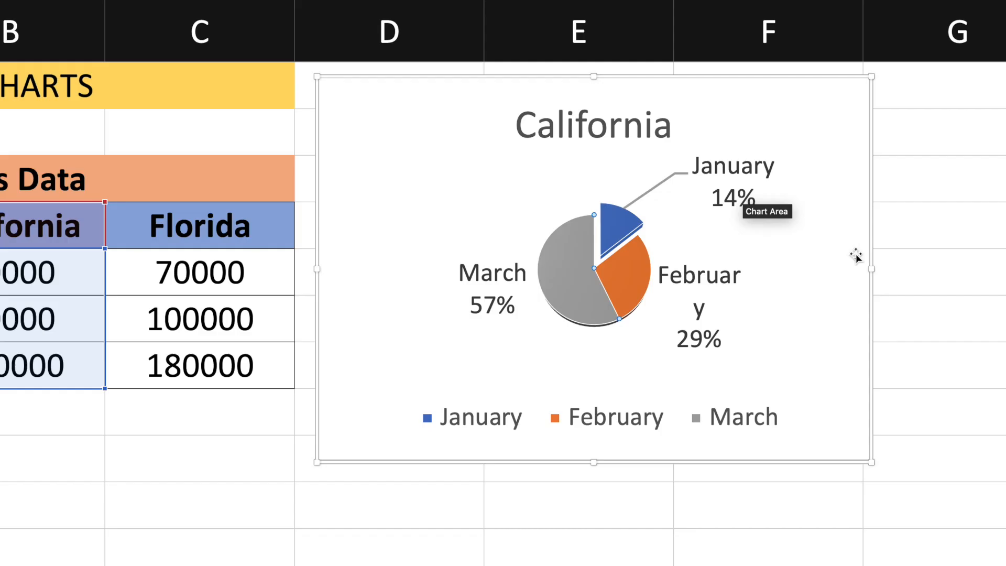
Set the angle of first slice to 143° to rotate the 3-D pie.
double_click(553, 262)
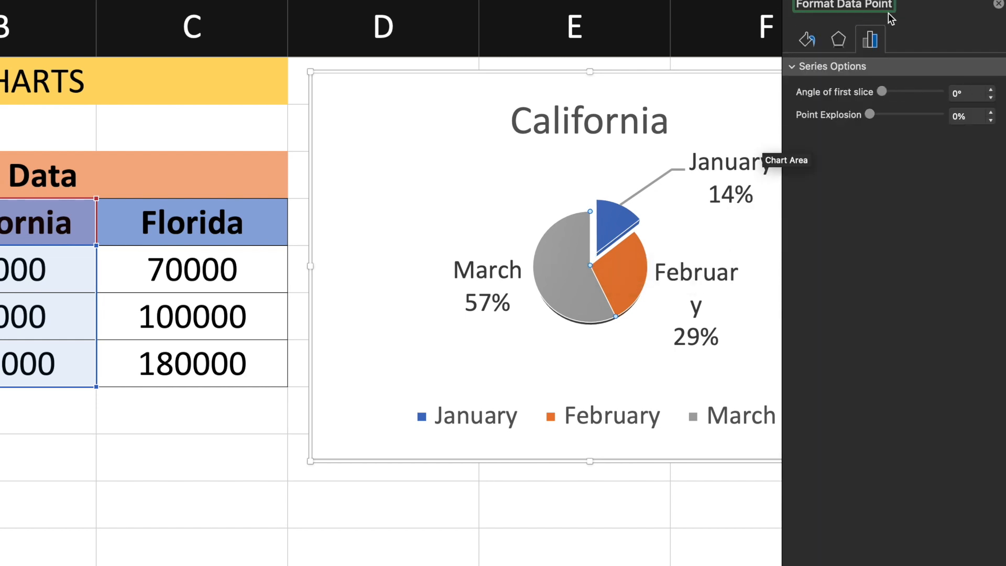
drag(882, 90, 906, 92)
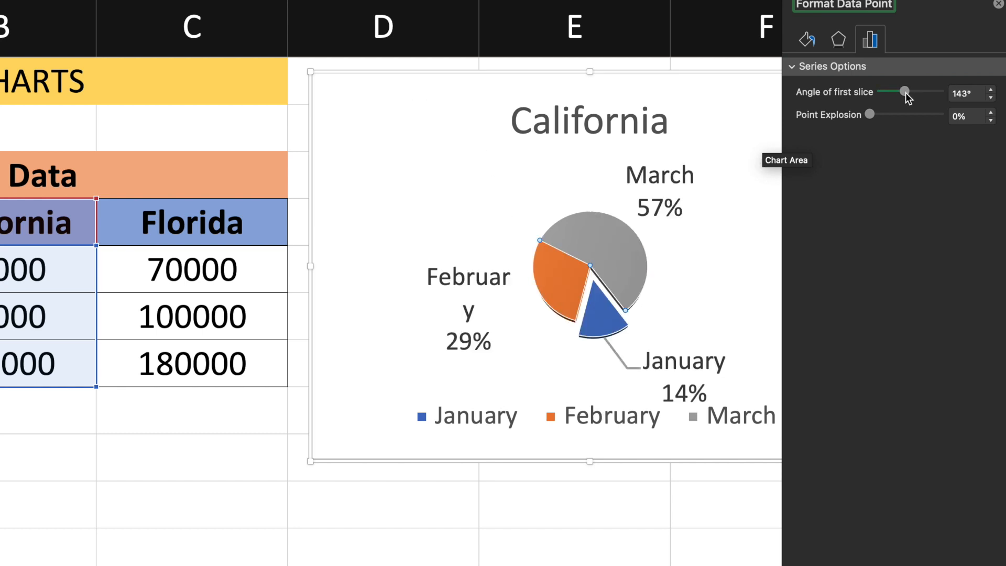